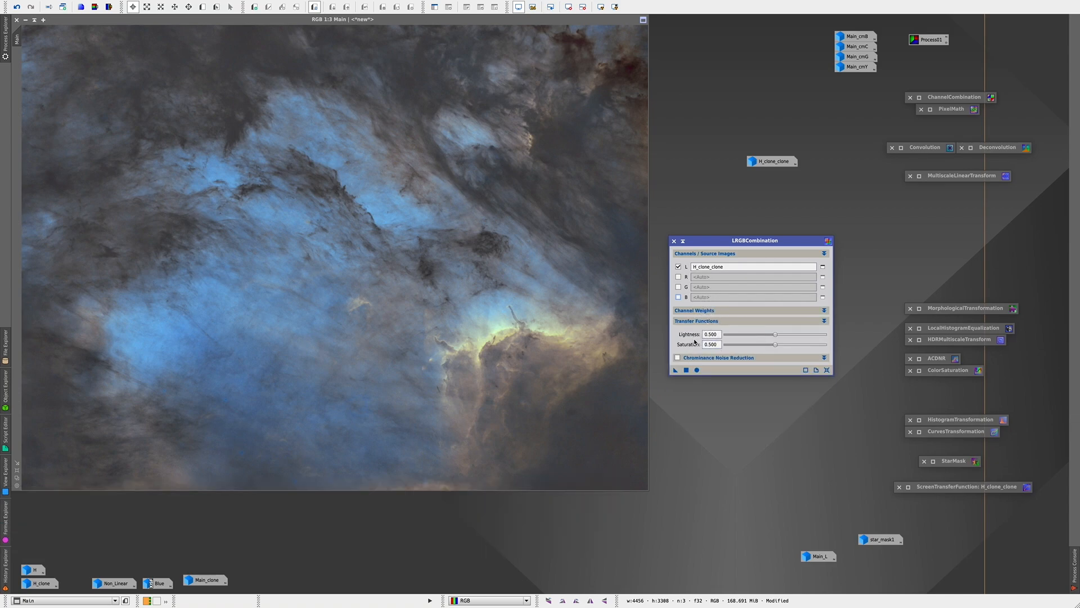
Step: Enable chrominance noise reduction in LRGBCombination
click(749, 358)
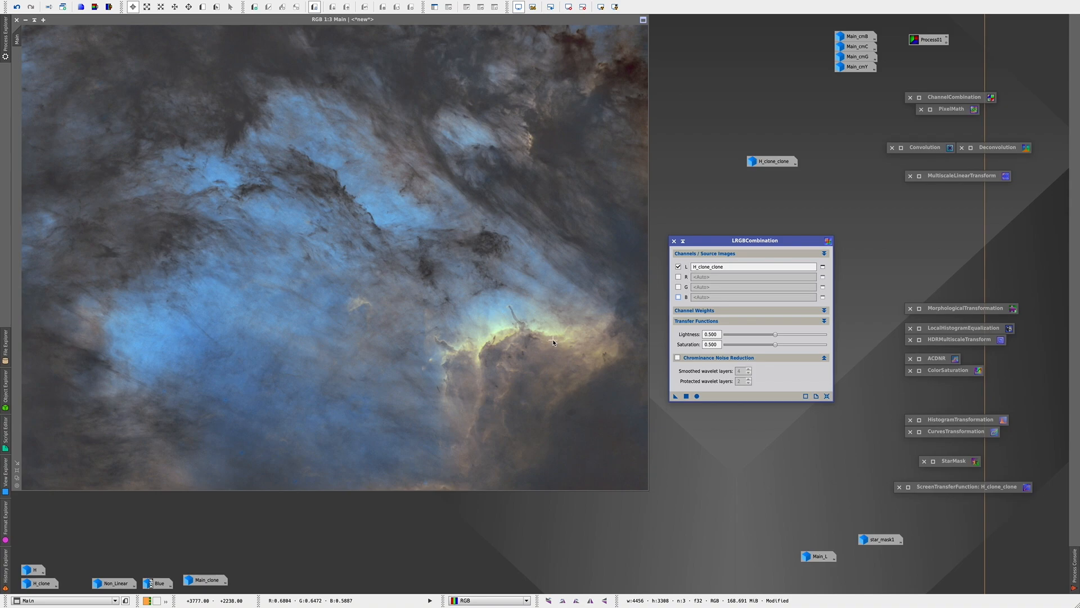
click(677, 358)
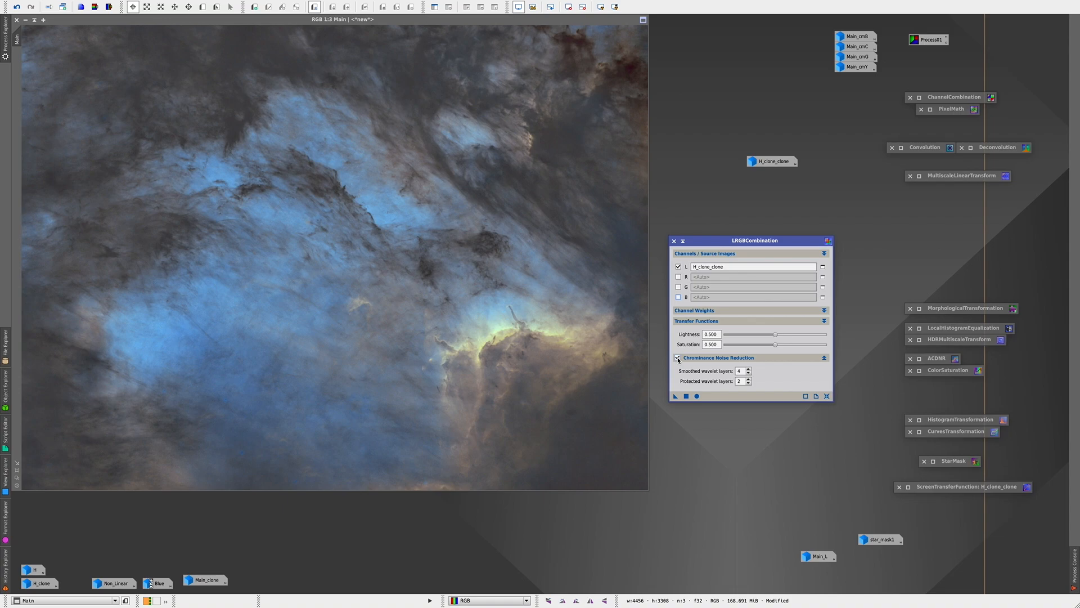
click(746, 358)
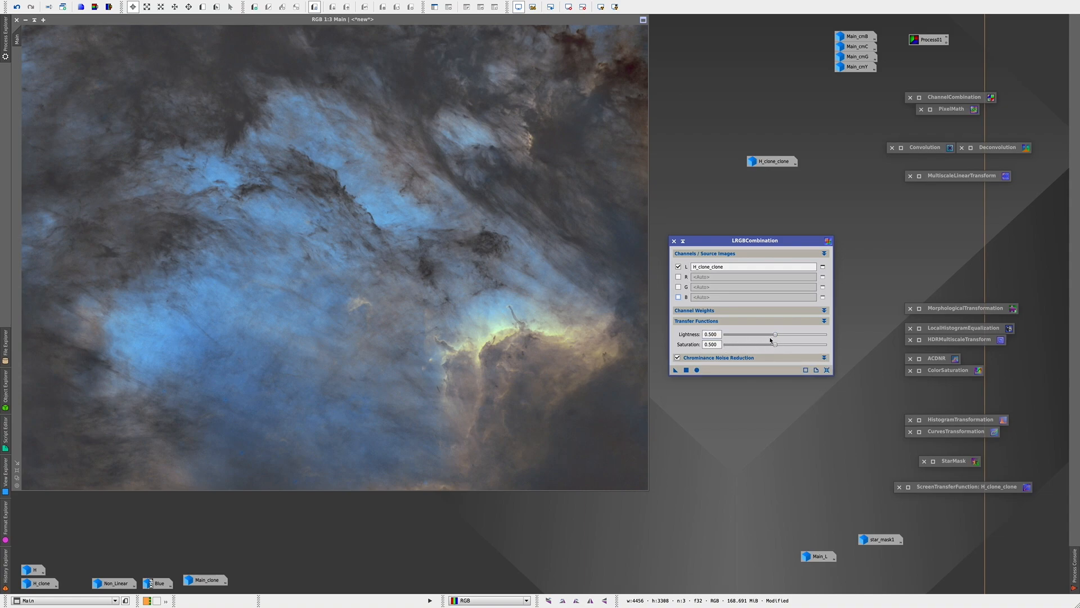
Step: Duplicate the Main image and apply LRGBCombination with lightness 0.500 to the clone, using H_clone_clone as luminance
drag(774, 336, 751, 338)
drag(751, 335, 775, 340)
click(62, 7)
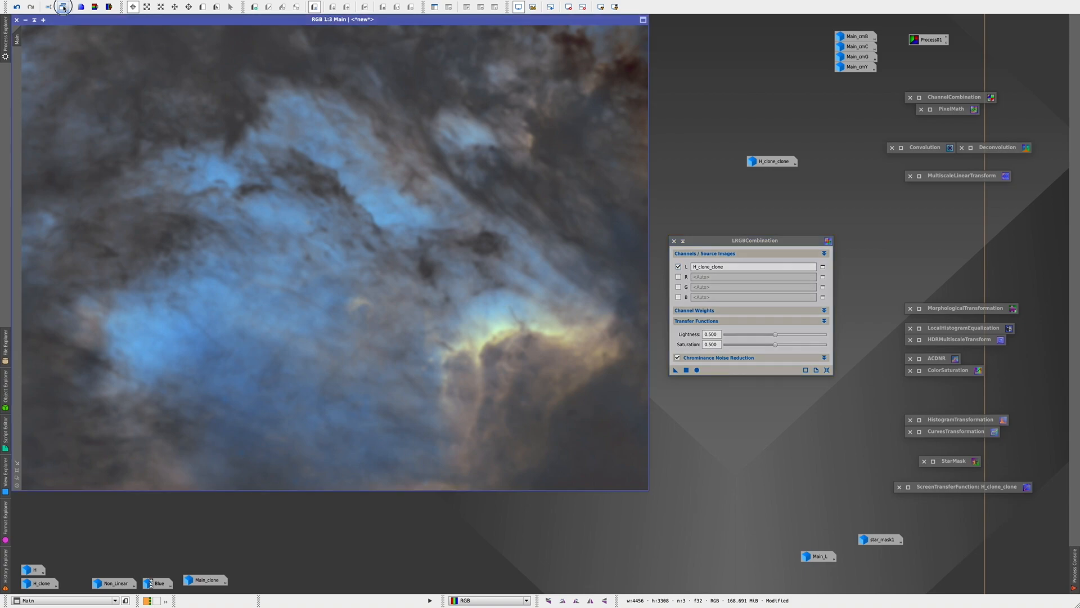
click(675, 370)
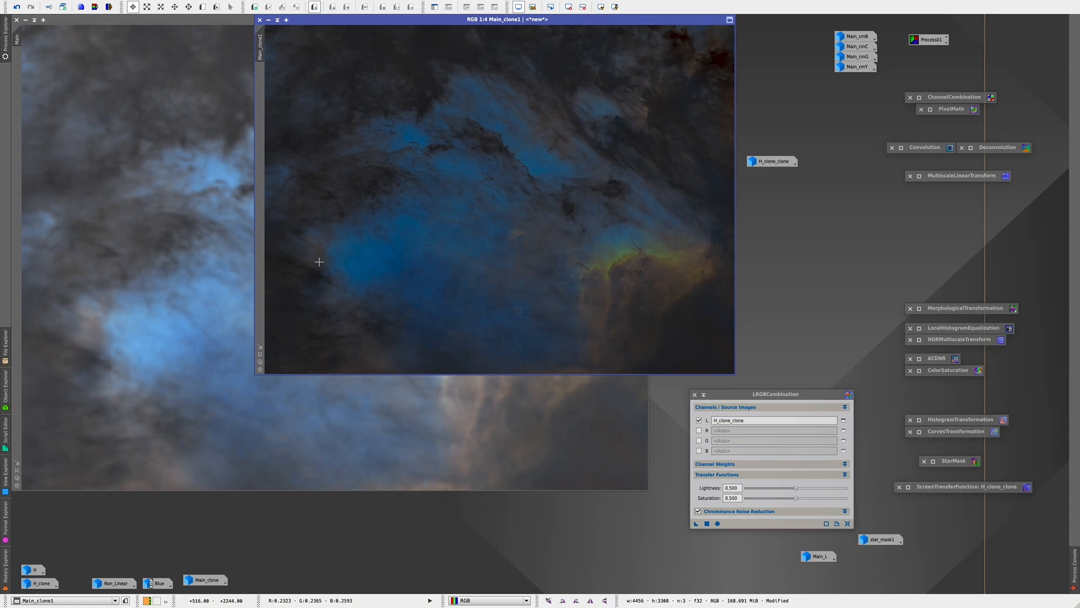
scroll(434, 258, up, 5)
scroll(470, 231, down, 6)
scroll(473, 228, up, 1)
Step: Set the LRGBCombination lightness to 0.240 and apply it to a second duplicate of Main
click(506, 427)
drag(793, 489, 773, 491)
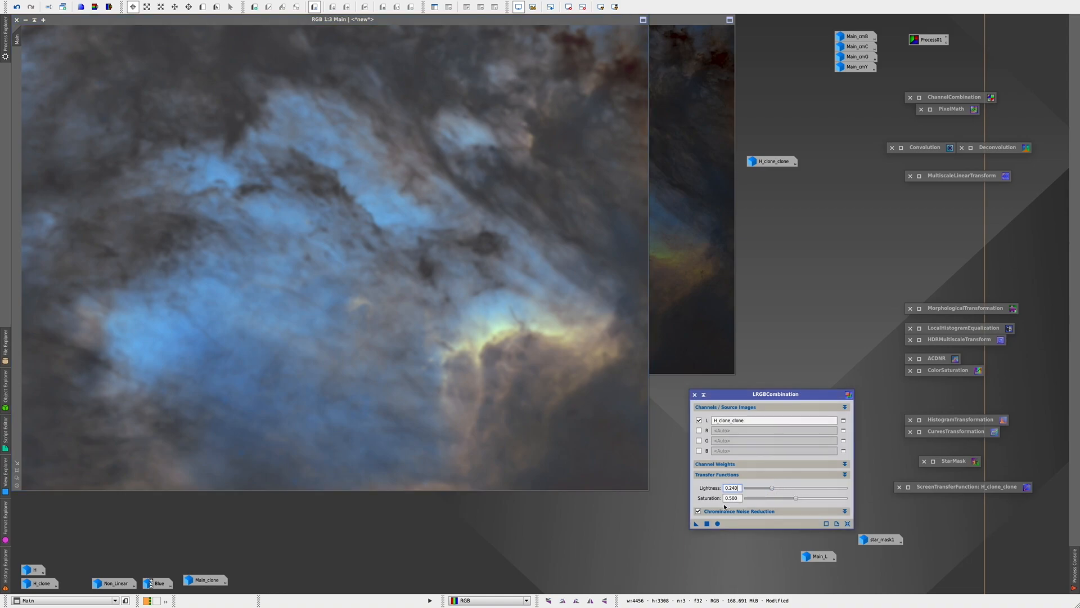
click(64, 8)
drag(696, 523, 581, 279)
drag(533, 34, 365, 63)
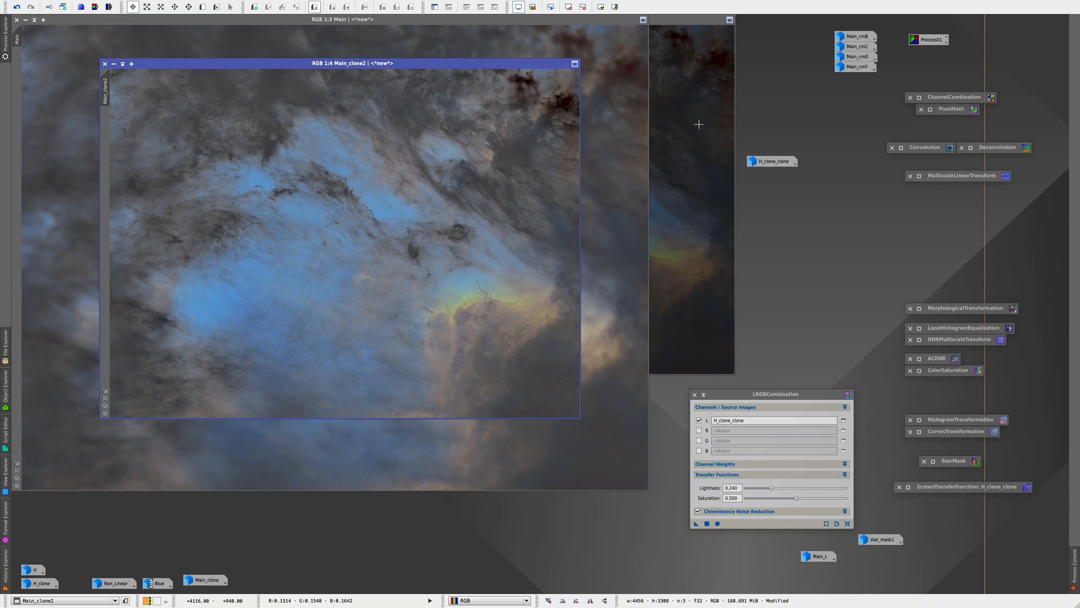
Step: Arrange Main_clone2 and Main_clone1 side by side, move the H_clone_clone icon off the image, and compare the two results
click(698, 123)
drag(518, 28, 680, 59)
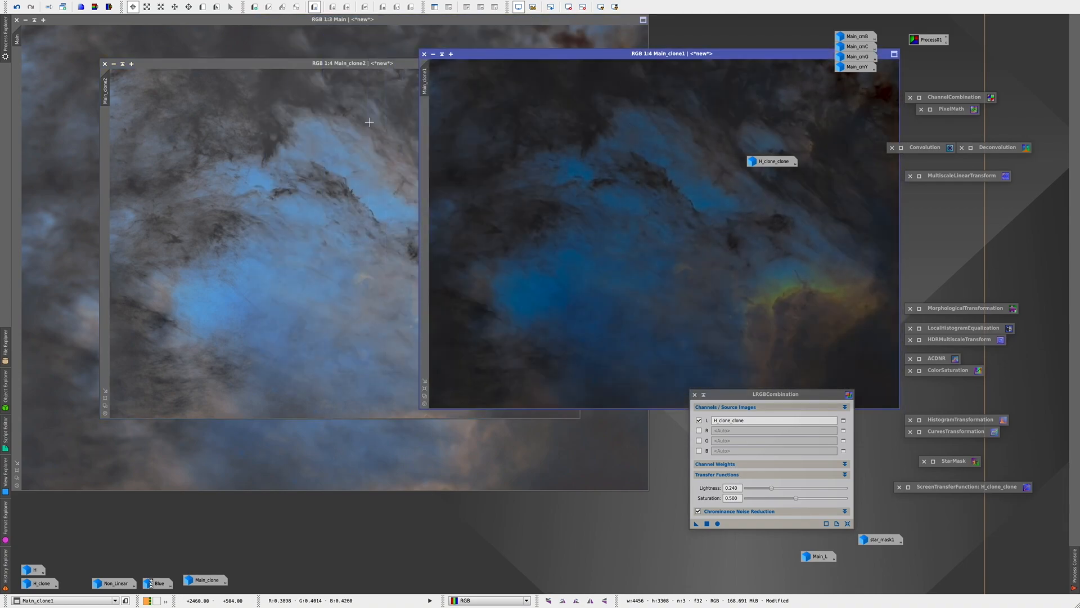
drag(351, 63, 264, 55)
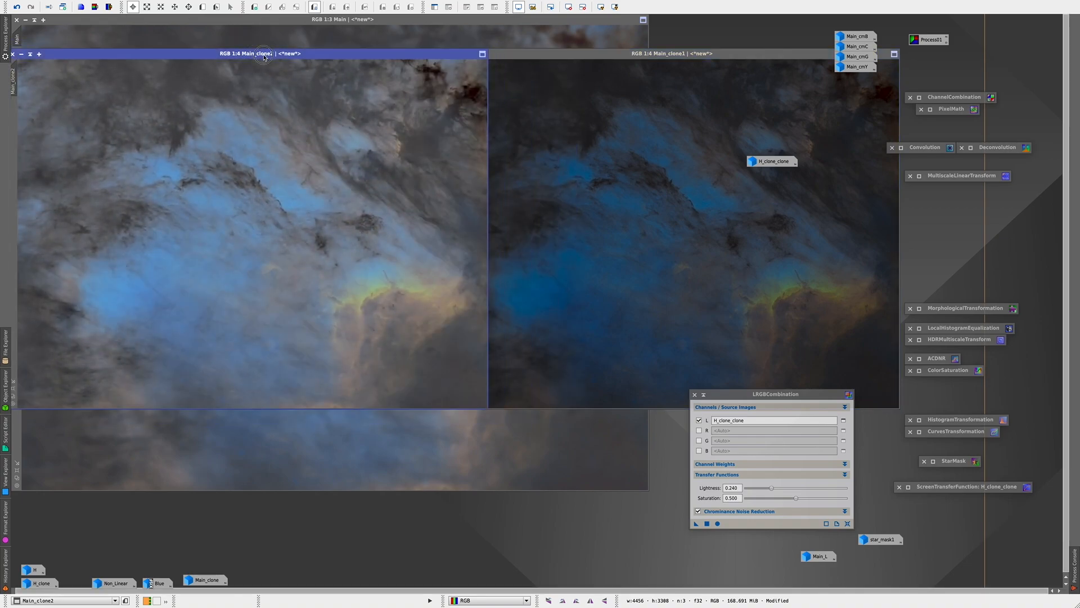
click(622, 61)
drag(622, 63, 696, 63)
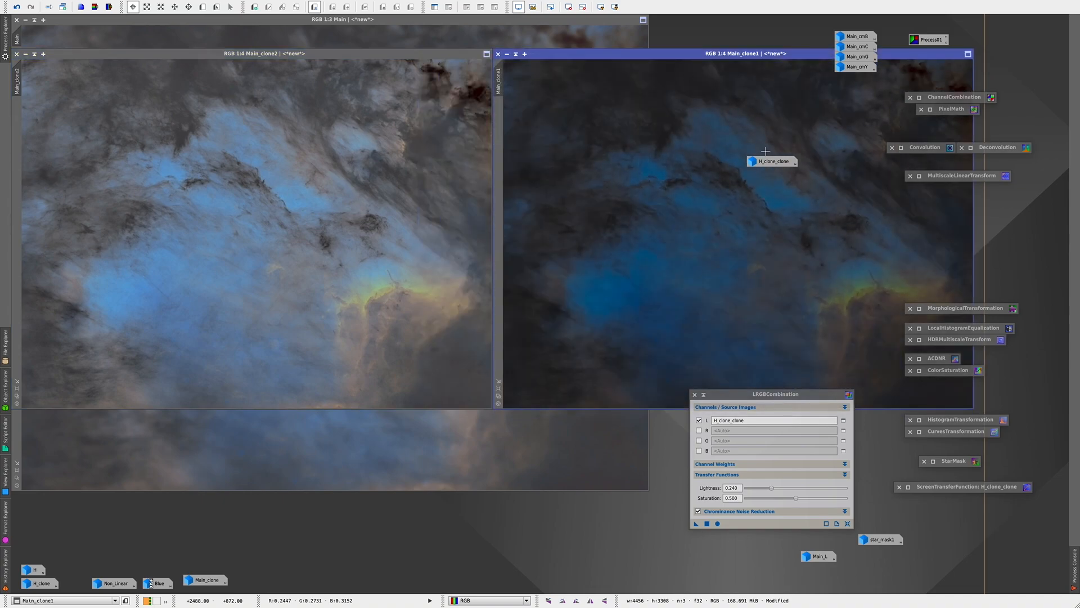
drag(766, 160, 764, 35)
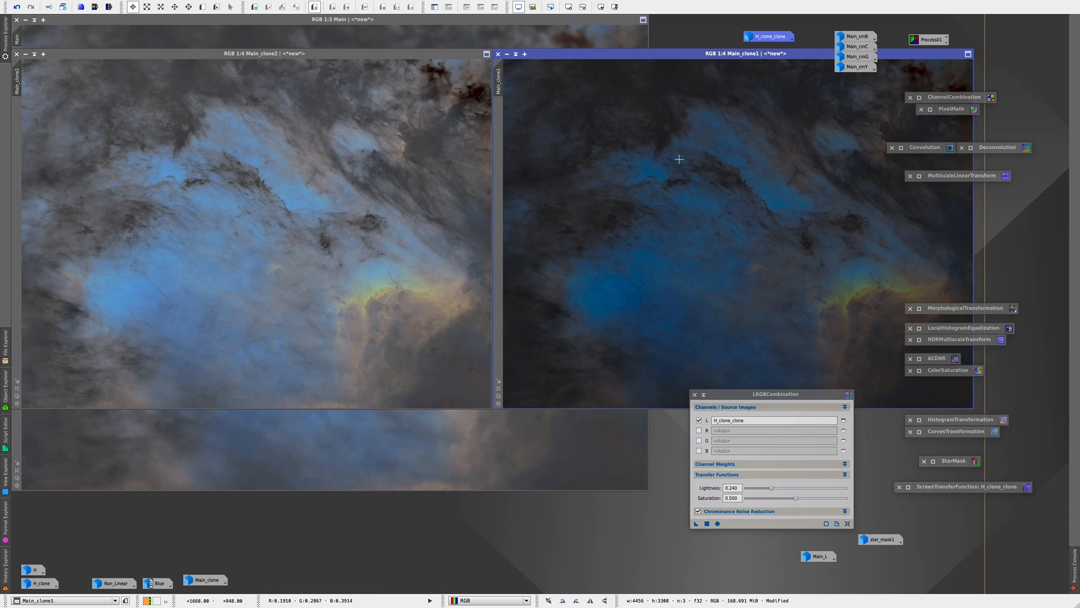
click(366, 186)
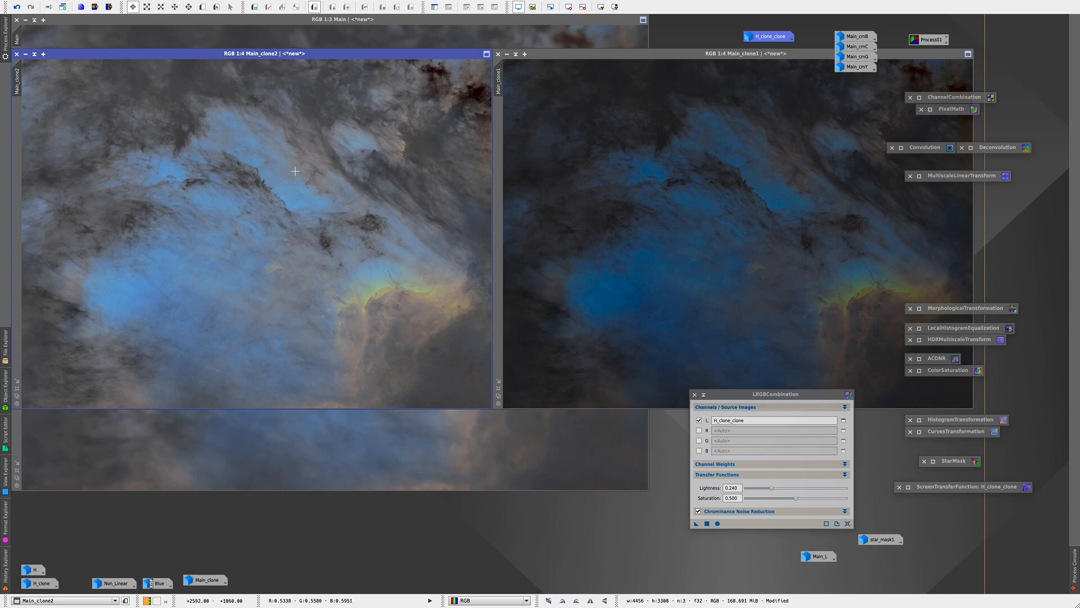
Step: Close the Main_clone2 and Main_clone1 test images without keeping them
click(17, 54)
click(571, 315)
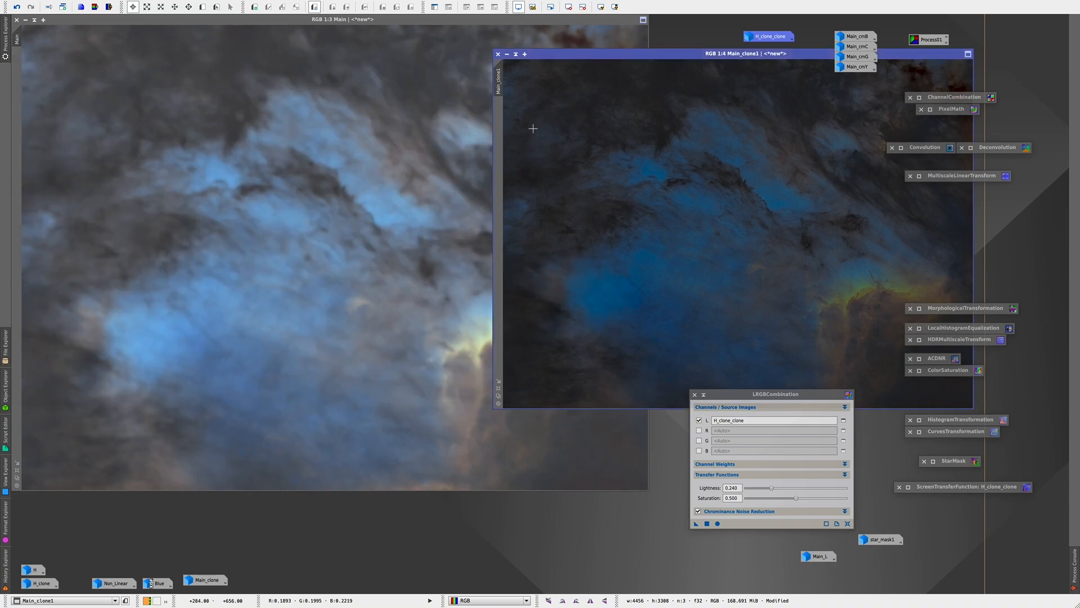
click(497, 54)
click(571, 315)
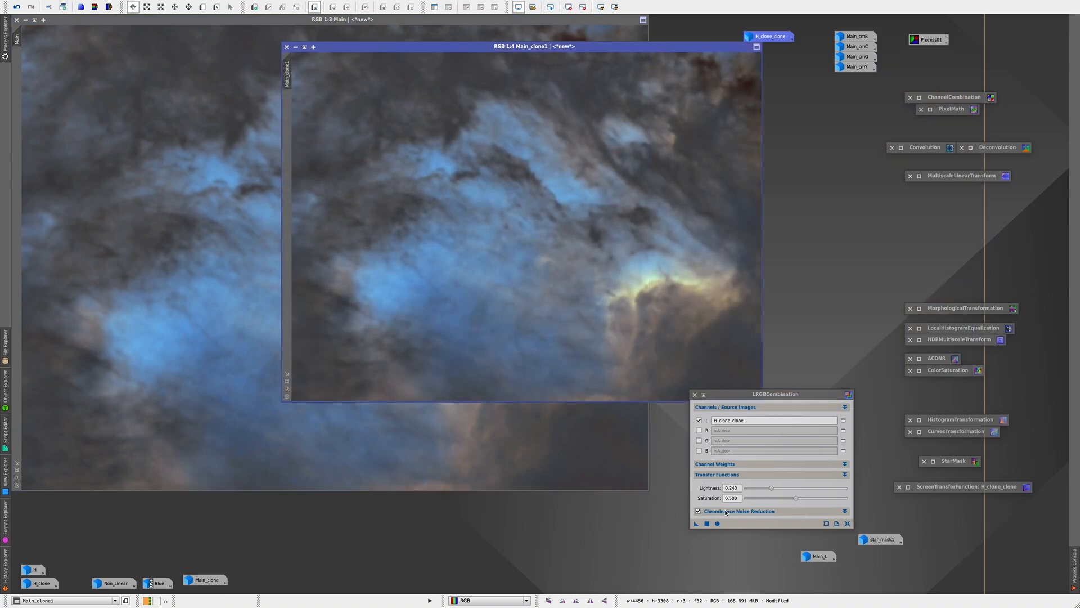
Step: Set the LRGBCombination lightness to 0.320, apply it to the new Main_clone1, and move that image aside
drag(772, 488, 779, 487)
drag(697, 523, 540, 296)
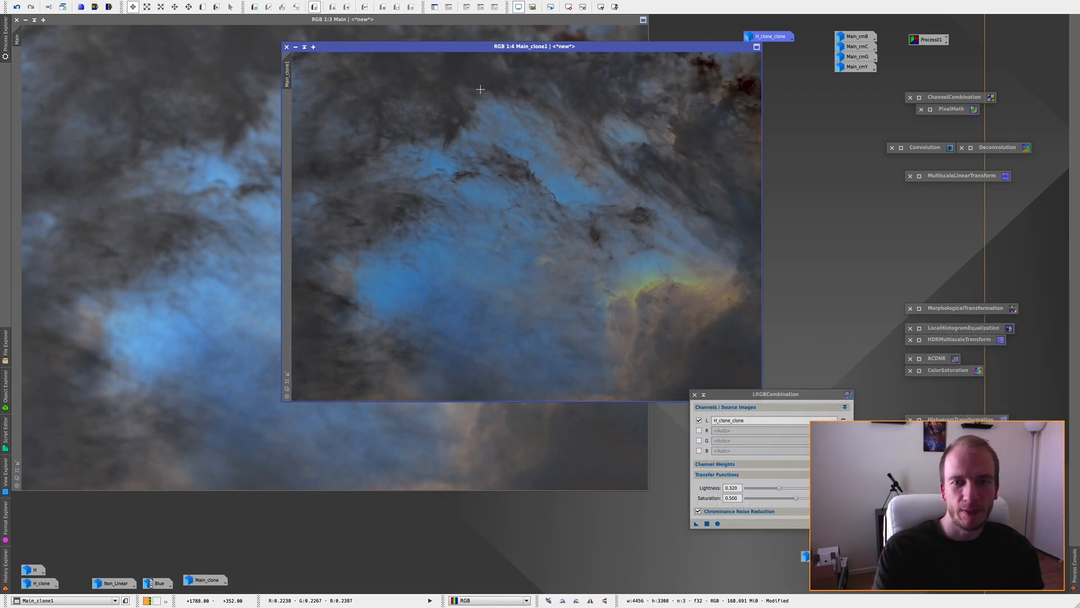
drag(471, 49, 584, 49)
Step: Restore the minimized Main_clone image and place it beside Main_clone1 for comparison
click(360, 169)
click(742, 225)
click(359, 225)
double_click(206, 580)
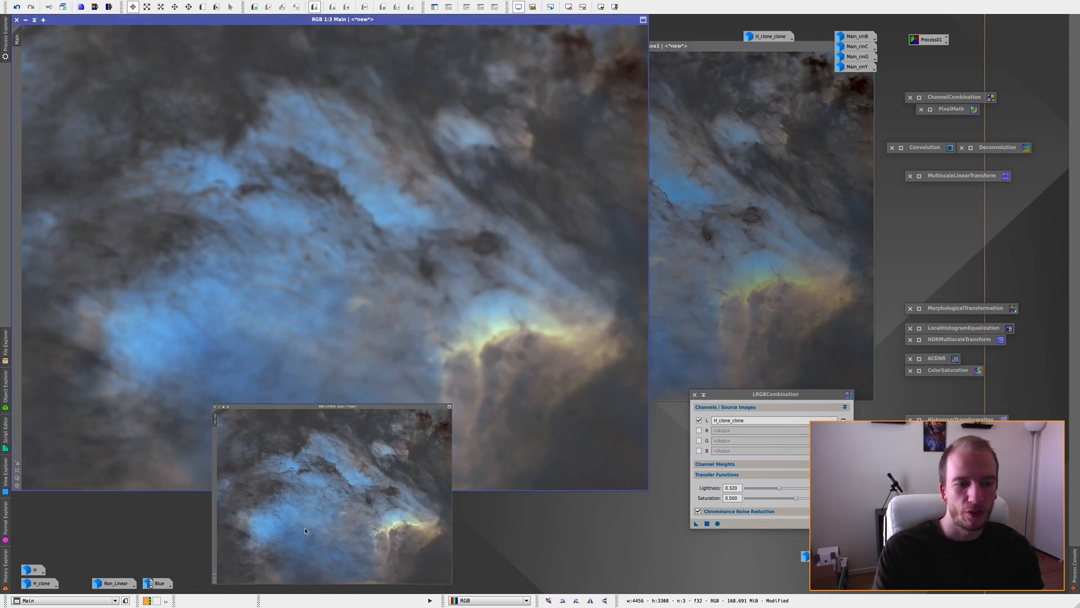
drag(500, 240, 335, 76)
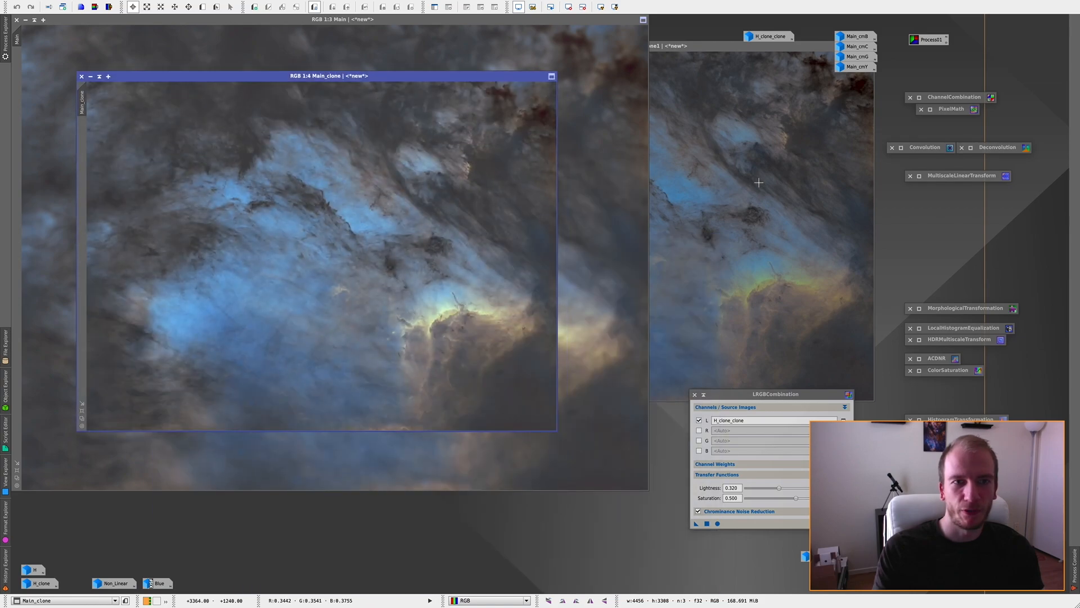
click(759, 183)
click(377, 284)
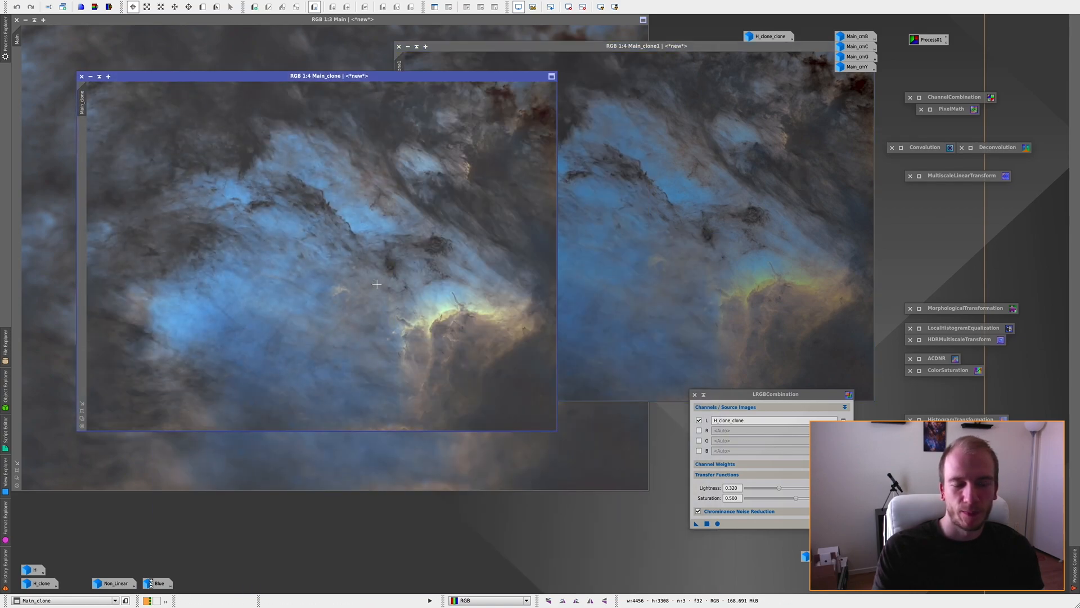
Step: Compare the bright yellow ridge in Main_clone1 and Main_clone at 1:2 zoom
click(776, 298)
scroll(783, 302, up, 1)
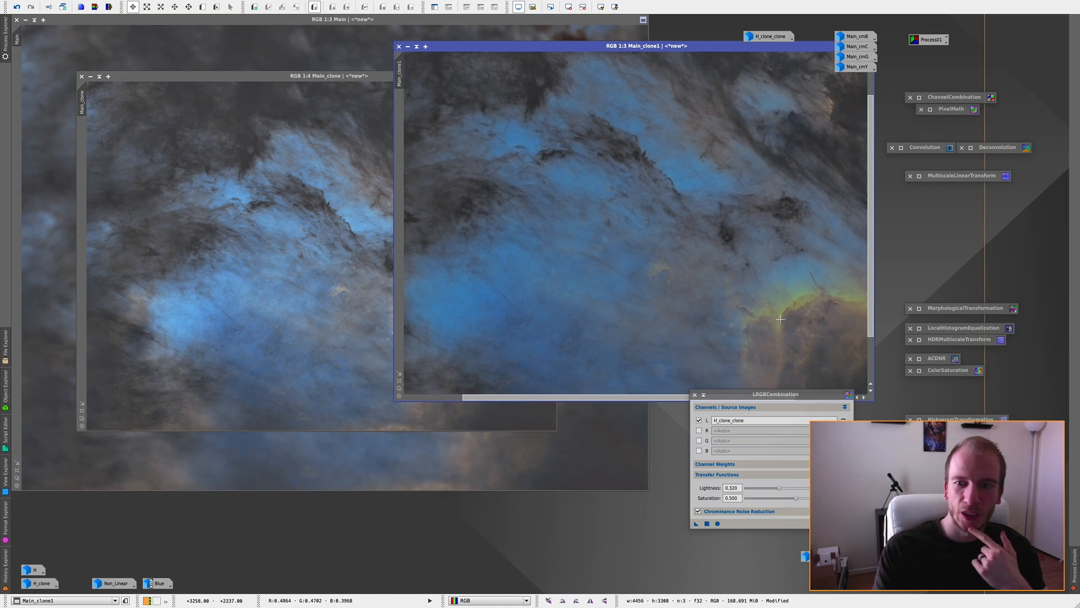
drag(723, 398, 796, 398)
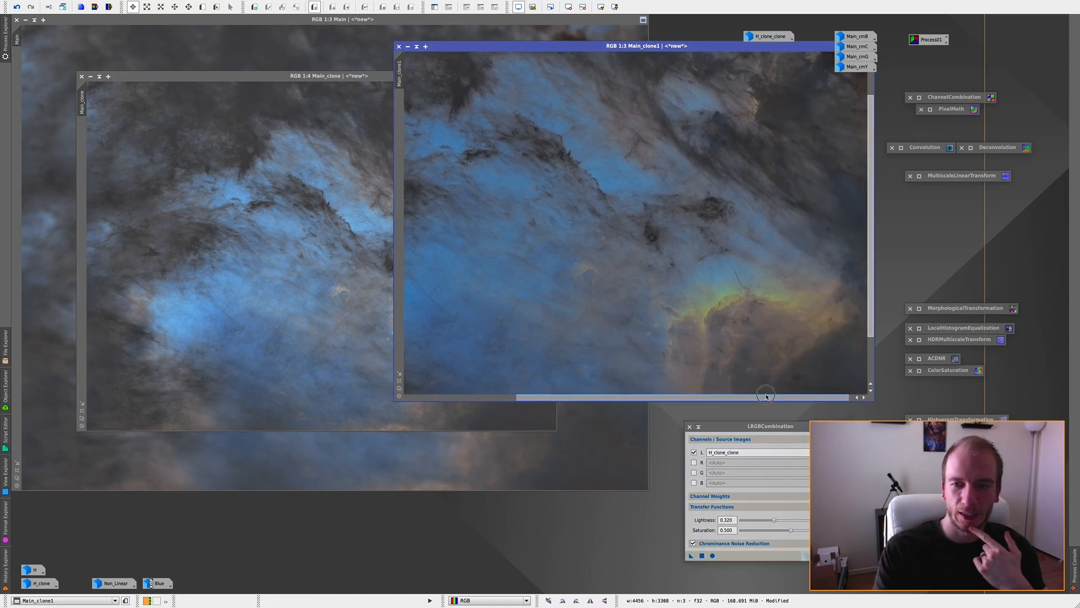
drag(871, 326, 871, 352)
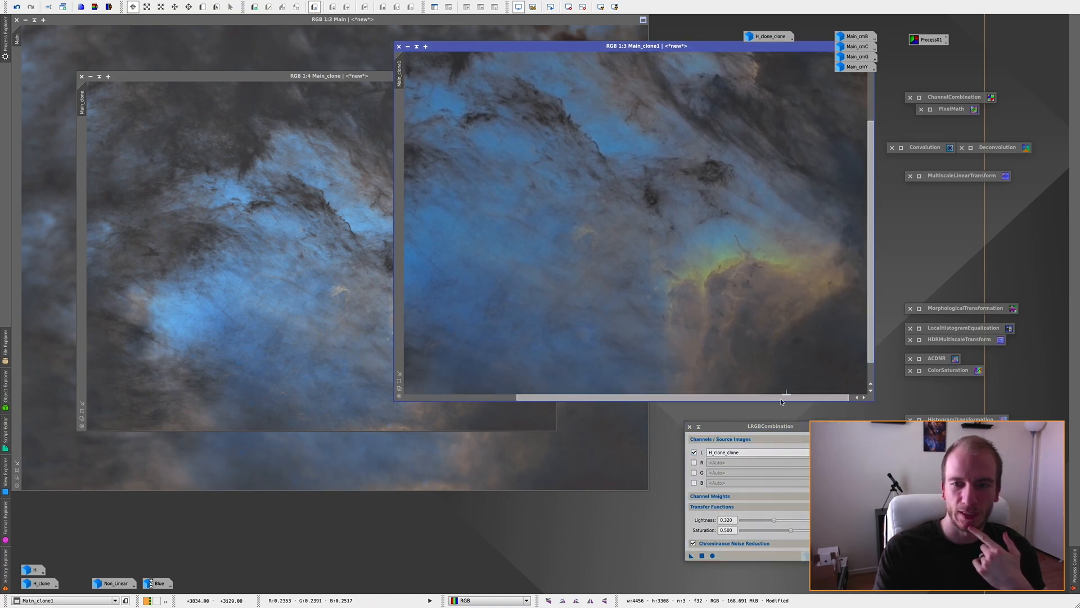
scroll(728, 325, up, 1)
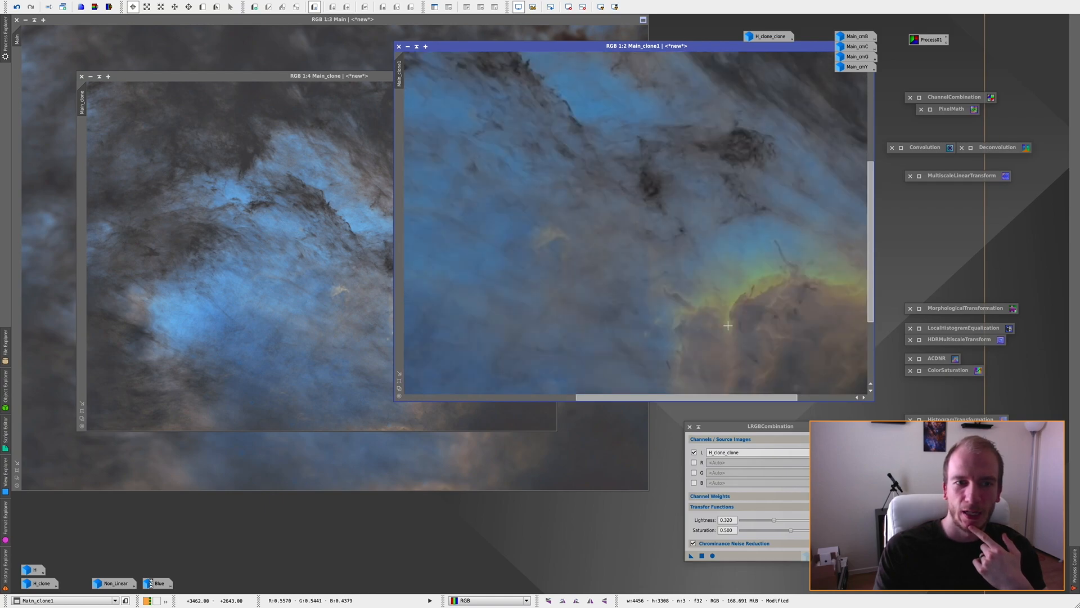
drag(743, 397, 794, 397)
drag(871, 311, 870, 336)
click(382, 319)
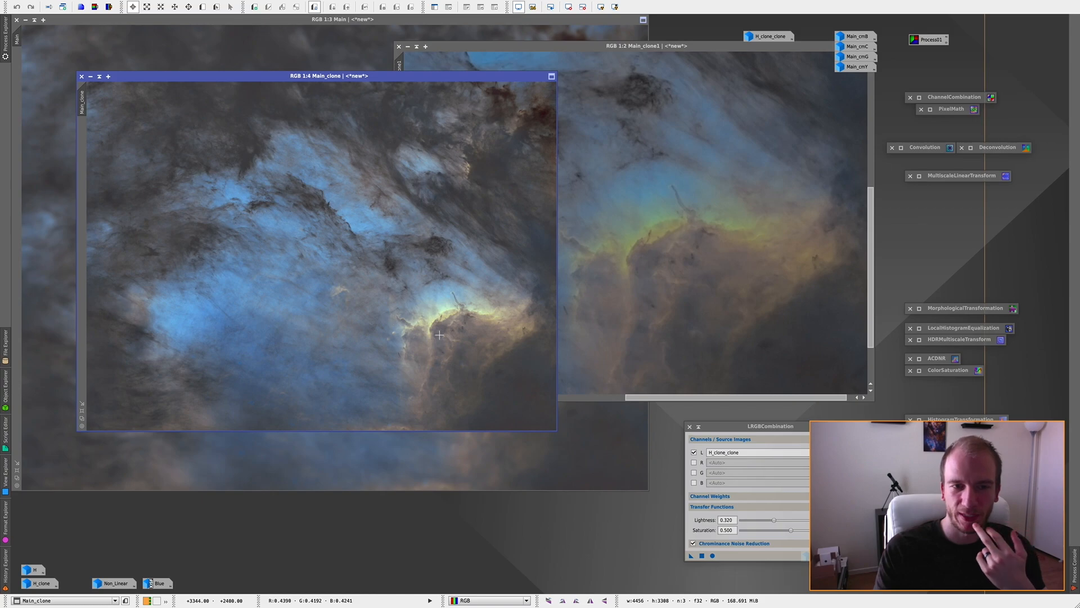
scroll(439, 335, up, 1)
scroll(439, 334, up, 1)
drag(404, 428, 468, 428)
drag(555, 315, 554, 360)
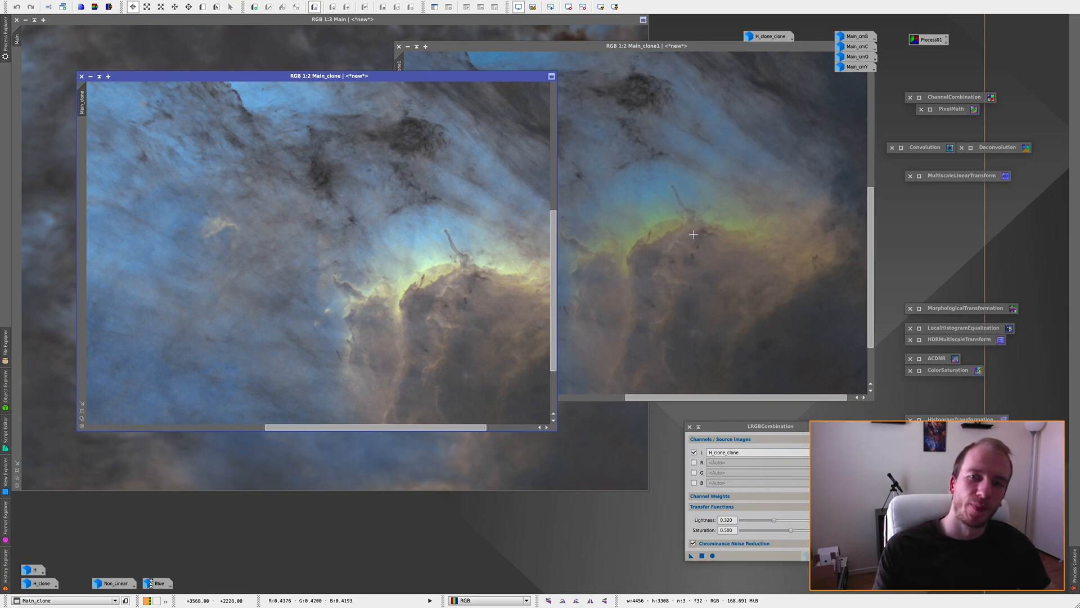
Step: Compare the overall colour and brightness of Main_clone and Main_clone1 at 1:4 zoom
scroll(474, 236, down, 1)
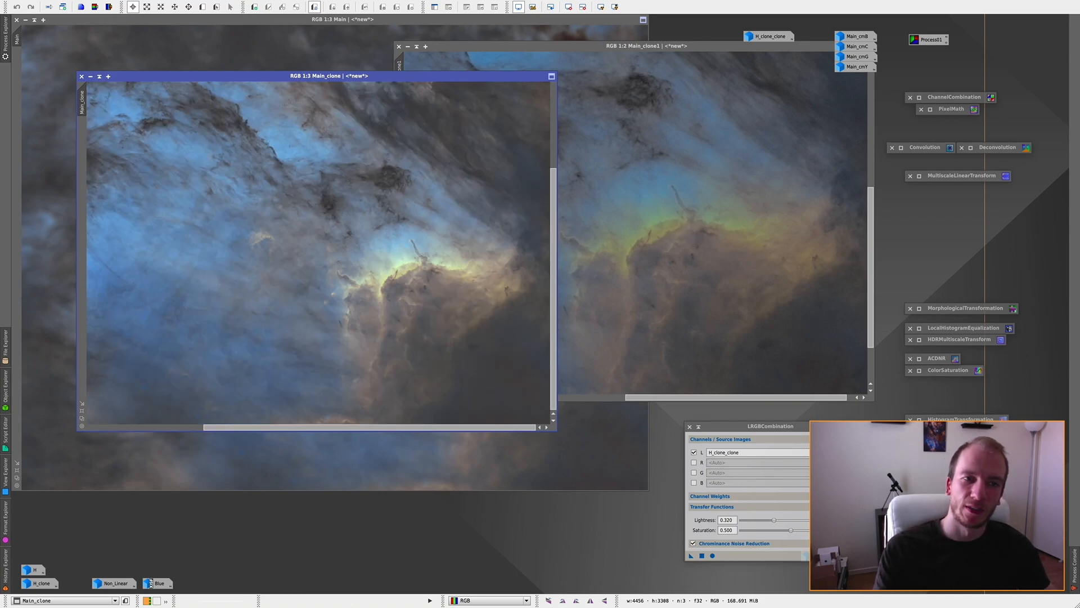
click(695, 234)
scroll(695, 234, down, 1)
scroll(695, 234, down, 2)
scroll(694, 234, up, 1)
click(344, 256)
scroll(313, 262, down, 1)
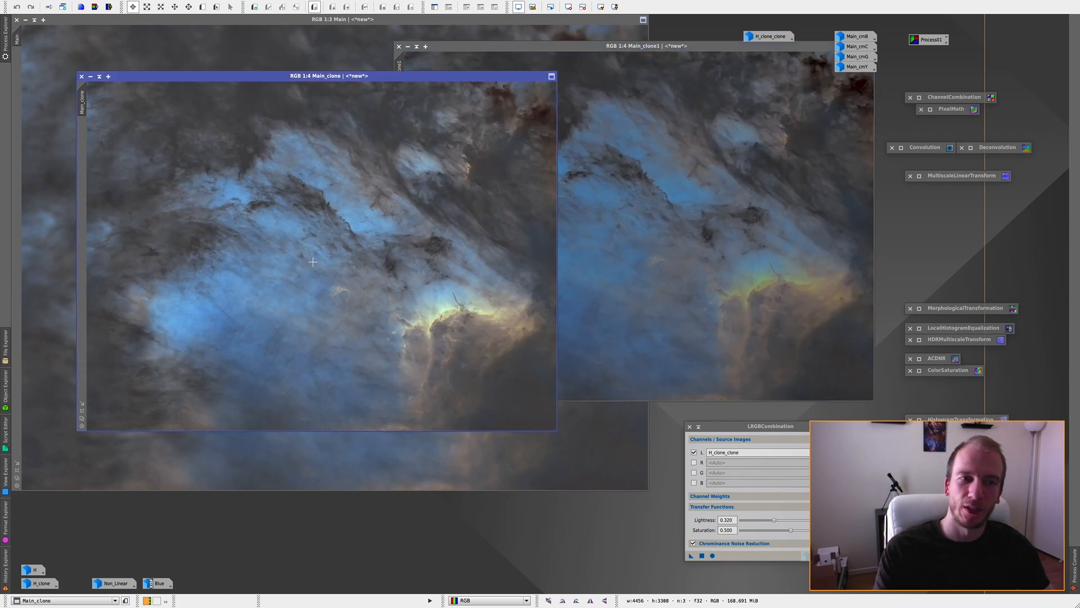
click(713, 215)
click(366, 218)
click(676, 211)
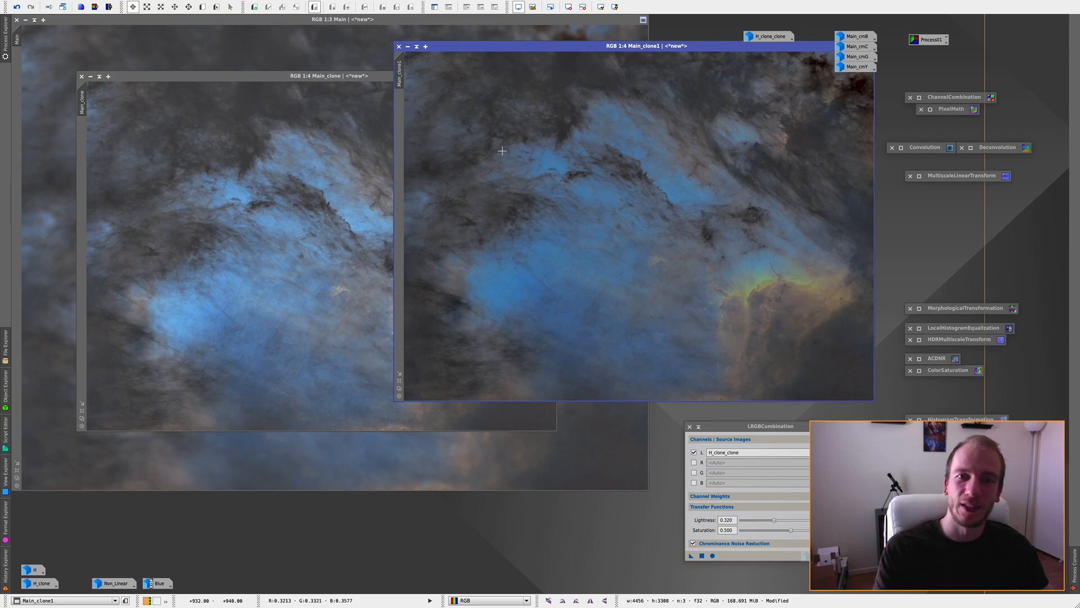
click(310, 160)
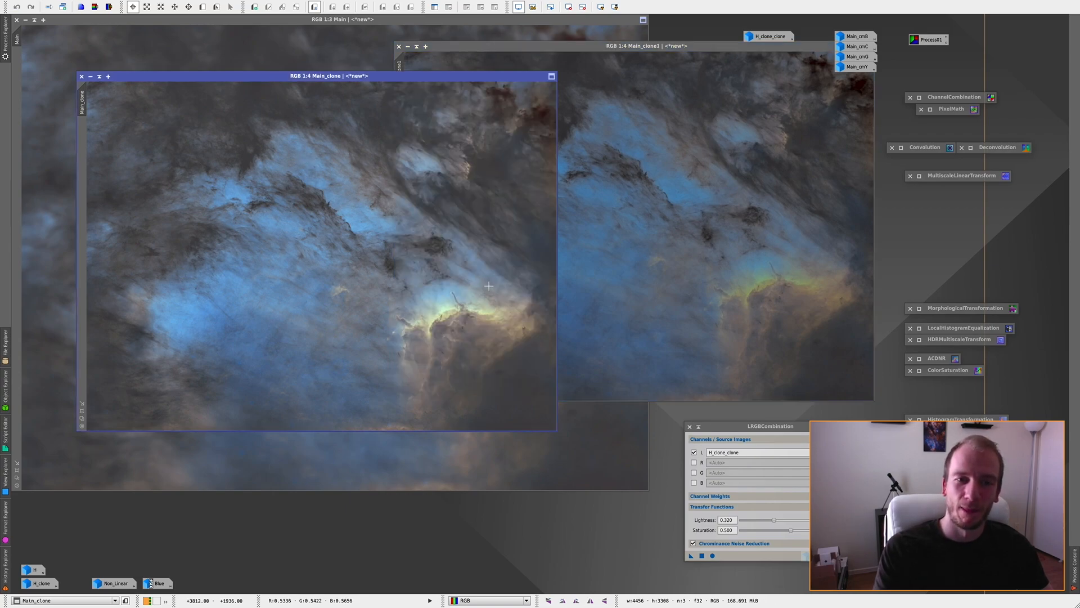
click(700, 243)
click(345, 250)
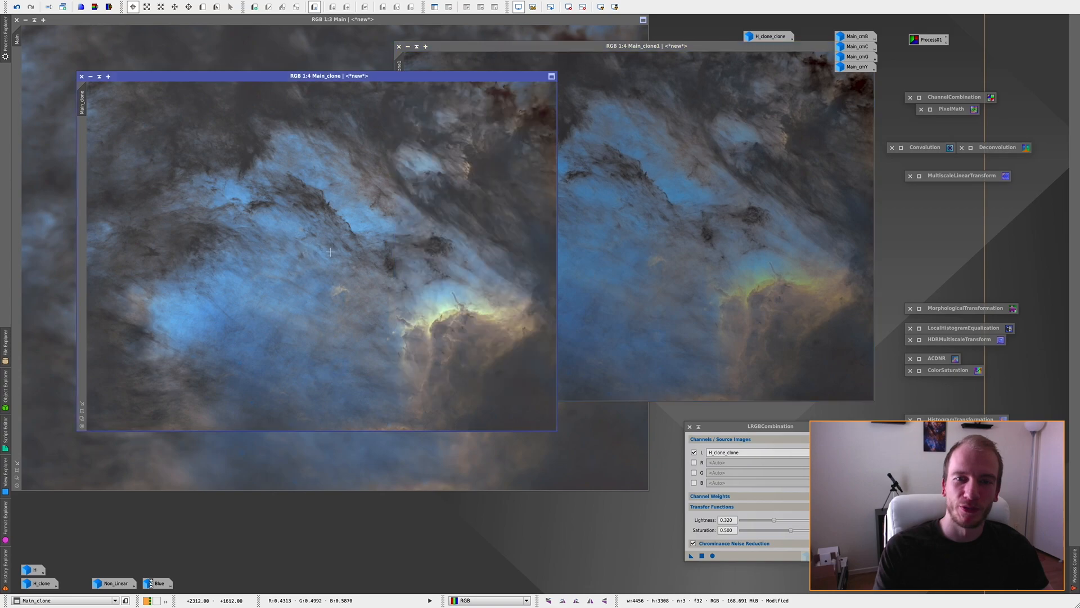
Step: Inspect the fine detail and noise in the central blue nebulosity of Main_clone1 and Main_clone at 1:1 zoom
click(574, 303)
scroll(574, 304, up, 3)
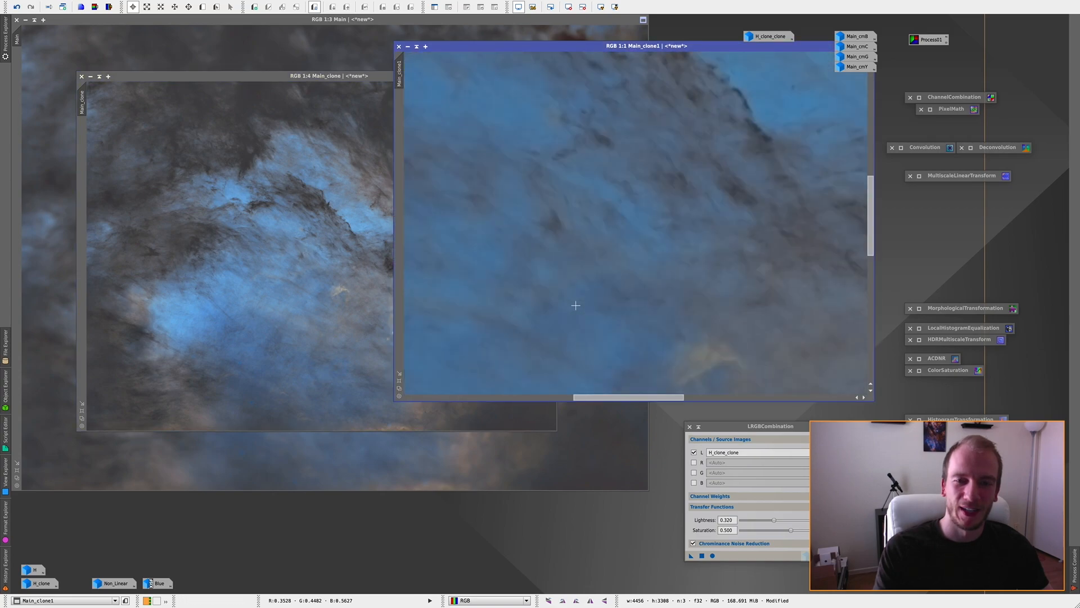
scroll(575, 305, down, 1)
click(334, 294)
scroll(334, 293, up, 2)
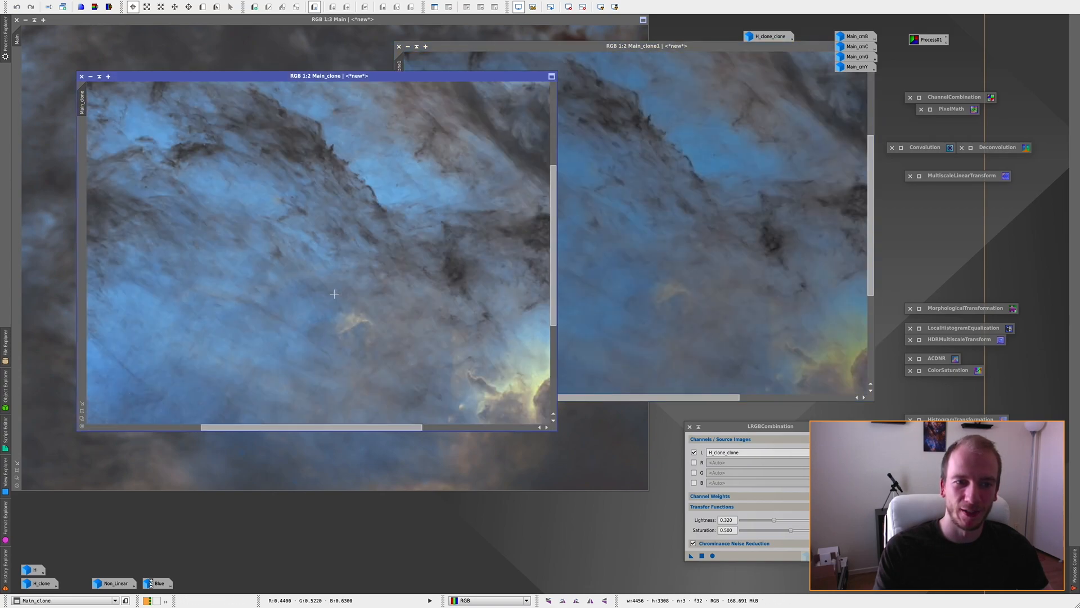
scroll(335, 294, up, 1)
drag(553, 262, 545, 329)
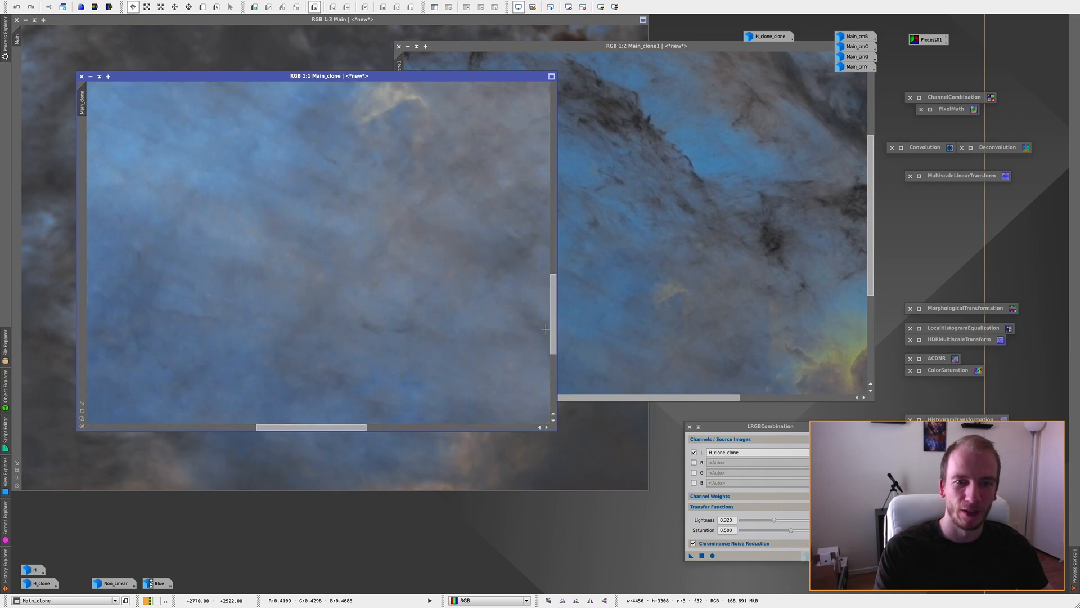
drag(311, 427, 282, 426)
click(586, 314)
scroll(589, 314, up, 1)
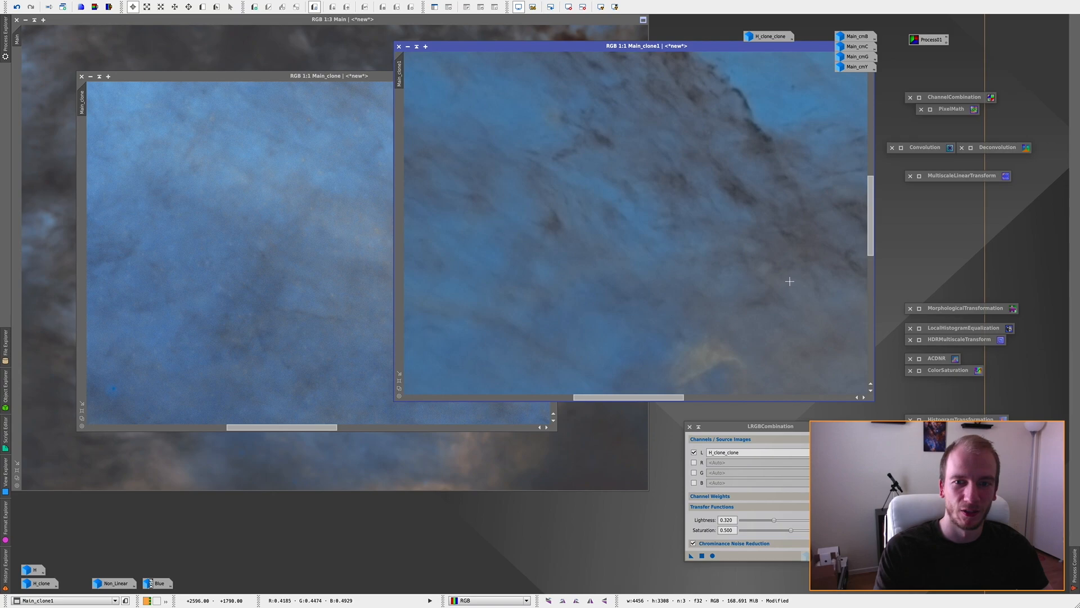
drag(870, 242, 871, 268)
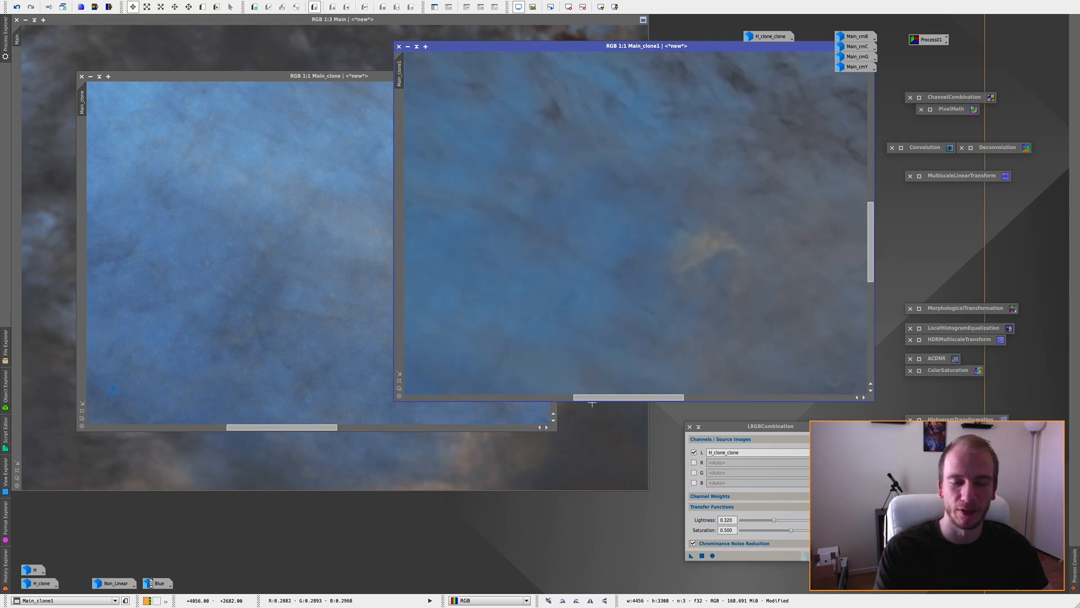